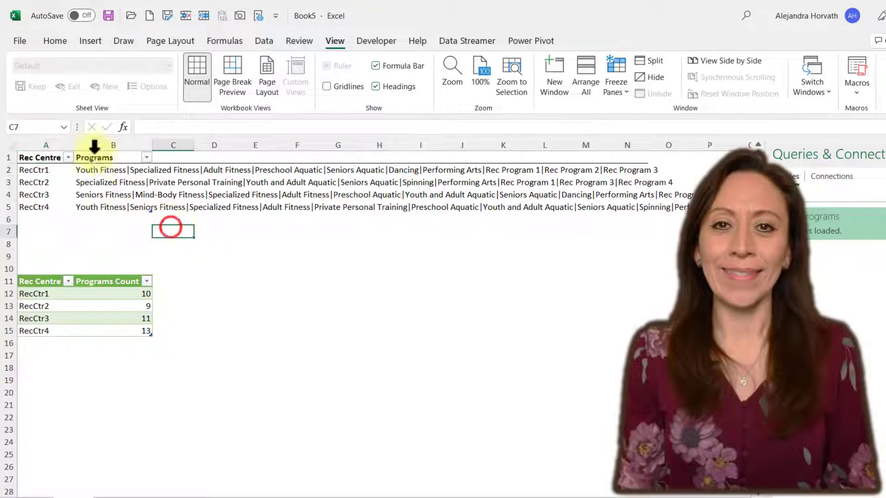
- Review the TblPrograms rec centres, their program lists and RecCtr1's count of 10
click(90, 171)
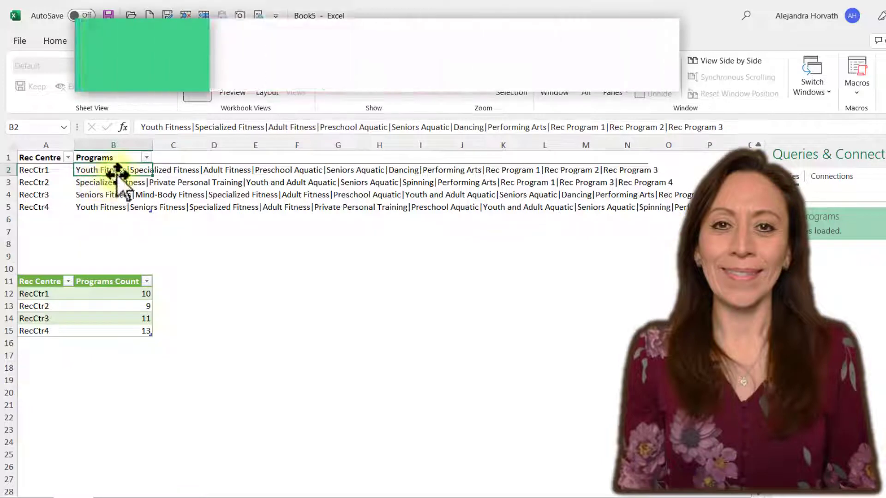
click(42, 171)
click(135, 295)
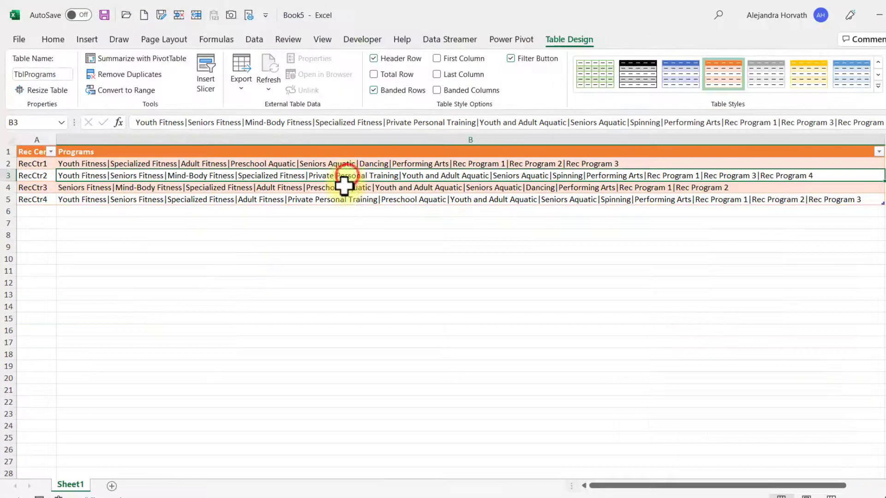
click(344, 187)
click(341, 198)
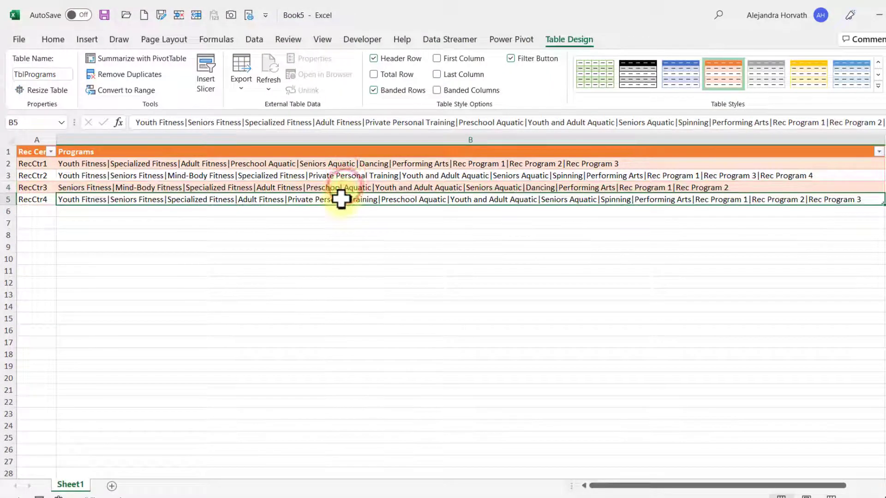
- Load TblPrograms into Power Query via From Table/Range and preview each rec centre's programs
click(254, 39)
click(73, 91)
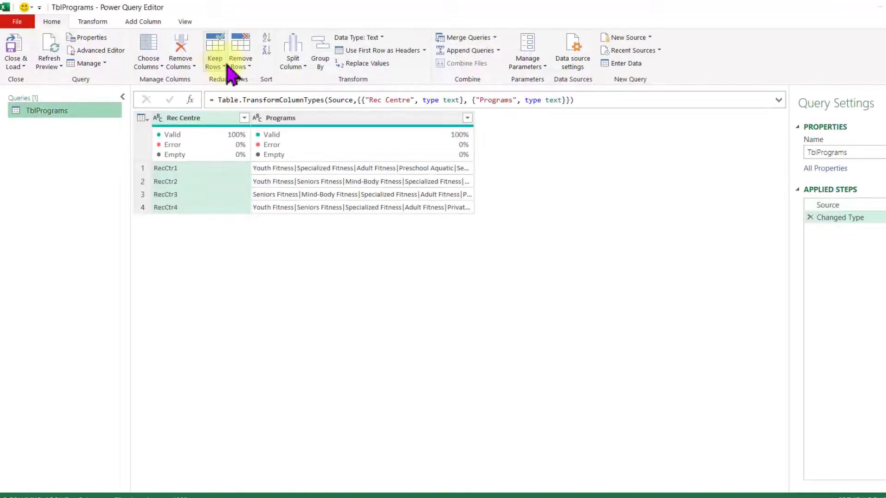
click(296, 167)
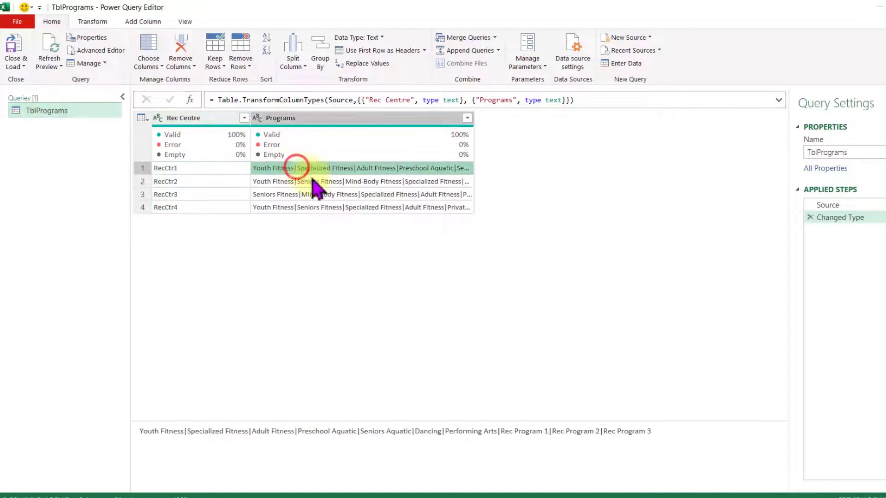
click(312, 181)
click(304, 195)
click(224, 194)
click(227, 181)
click(228, 195)
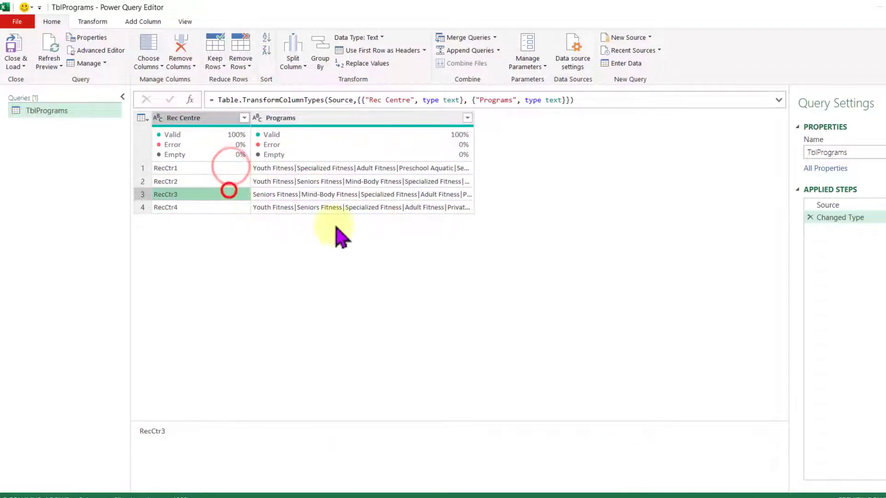
click(317, 121)
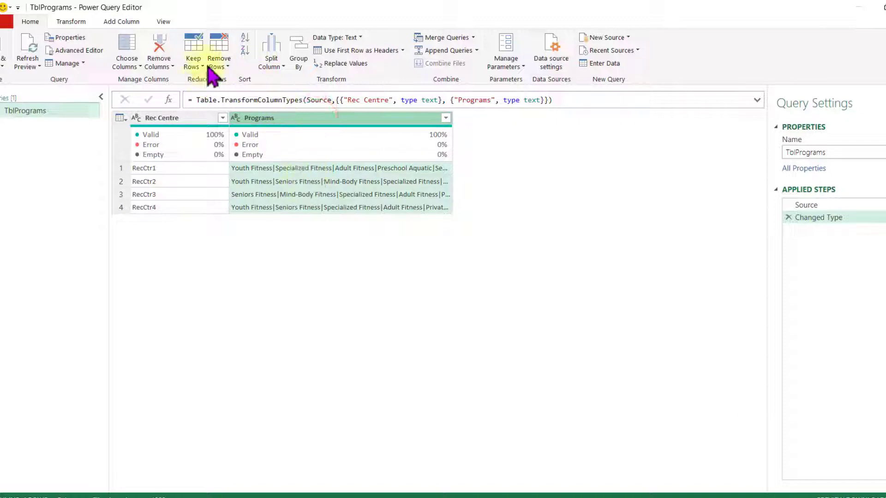
- Add a custom column named Programs Count using Text.Split([Programs], "|")
click(118, 22)
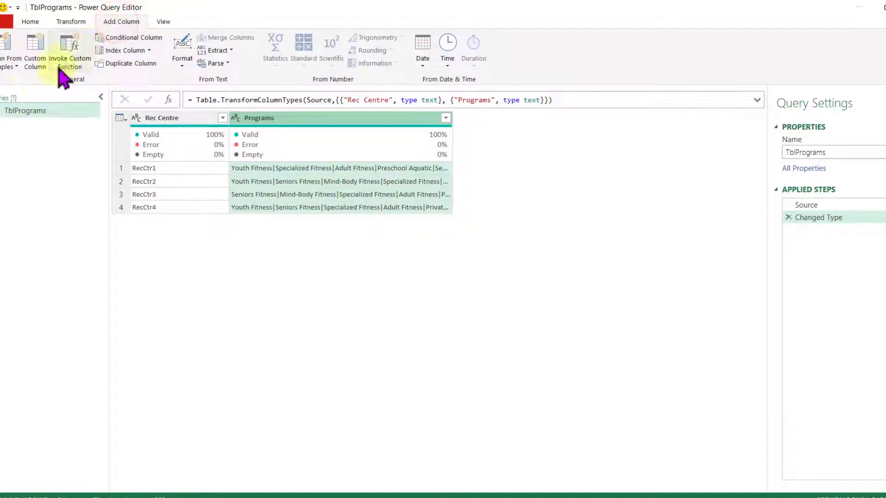
click(35, 62)
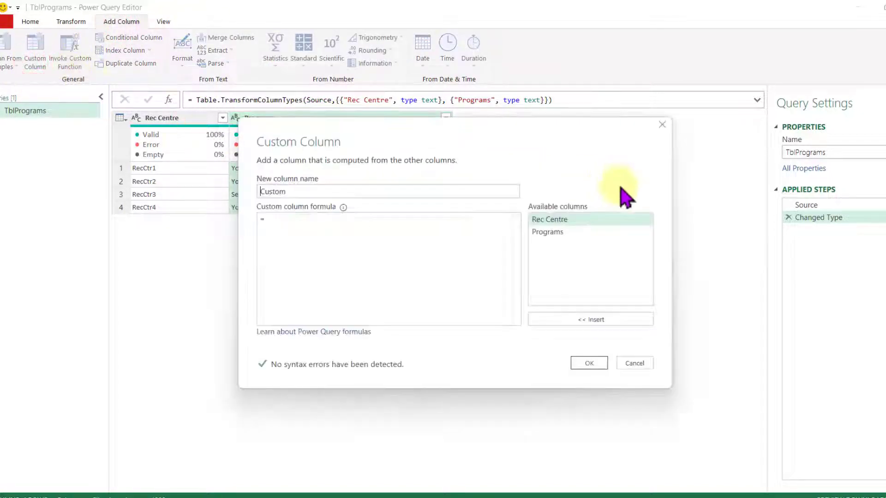
double_click(344, 188)
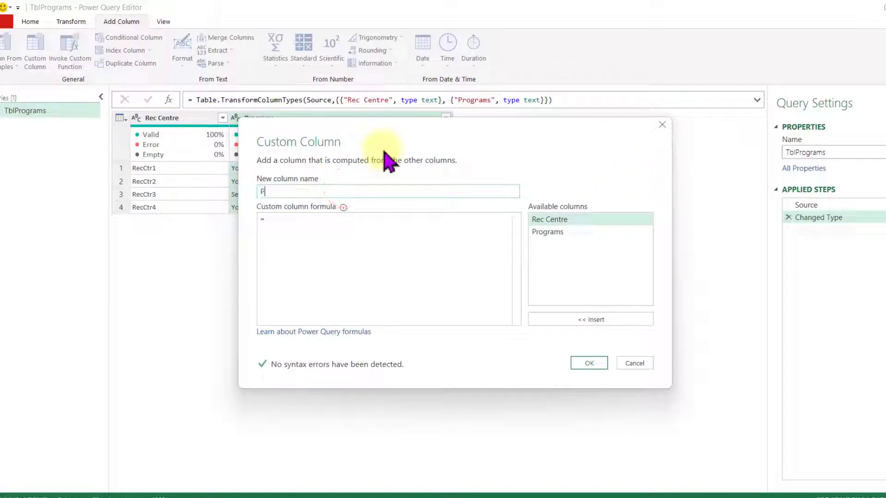
text(Programs C)
text(ount)
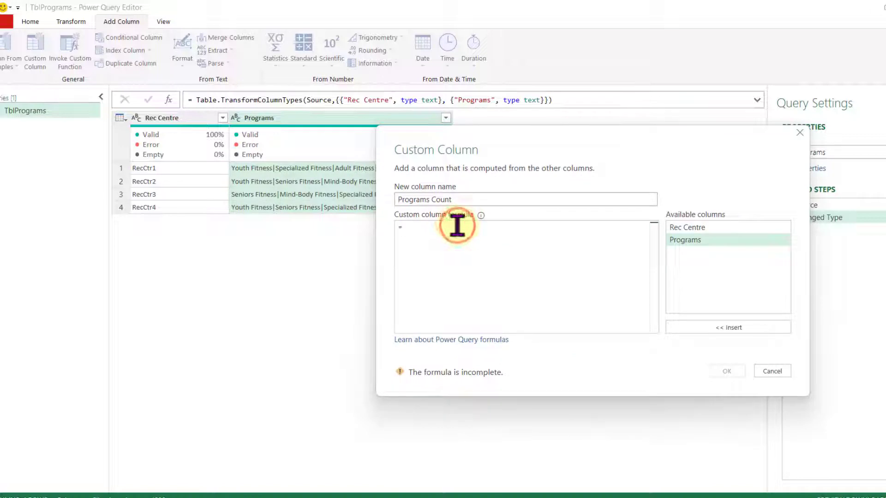
text(Text.S)
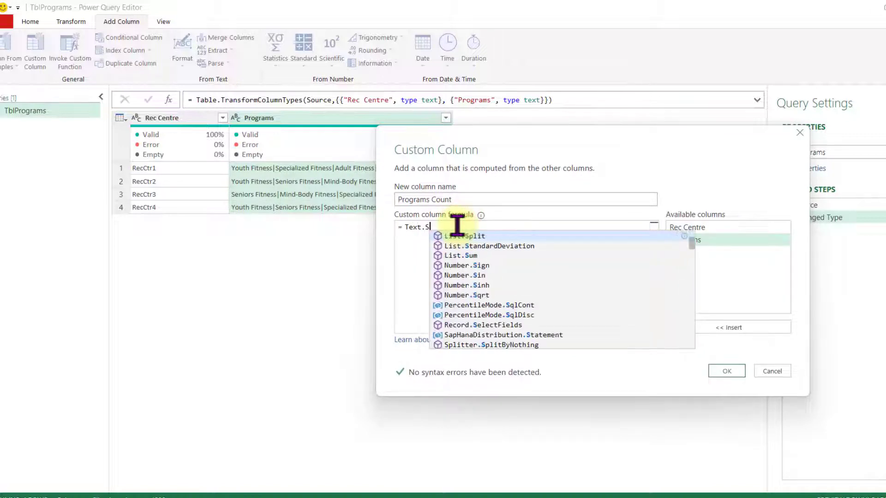
text(plit()
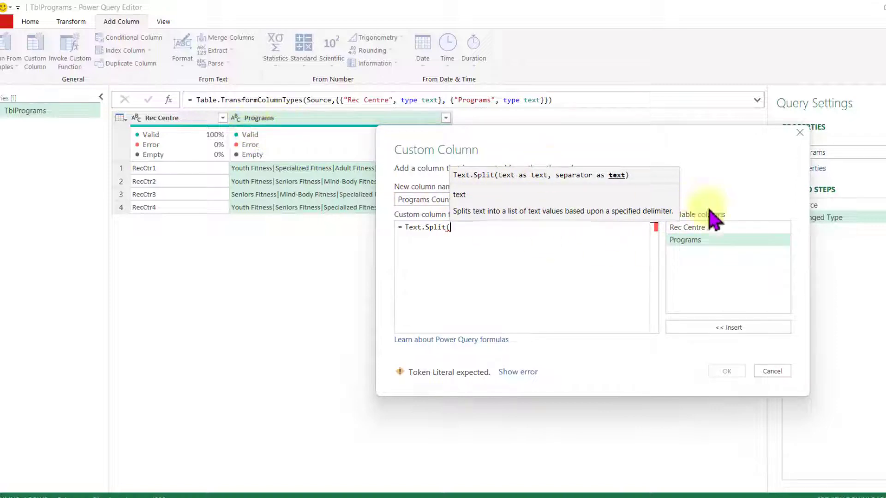
double_click(709, 239)
text(,)
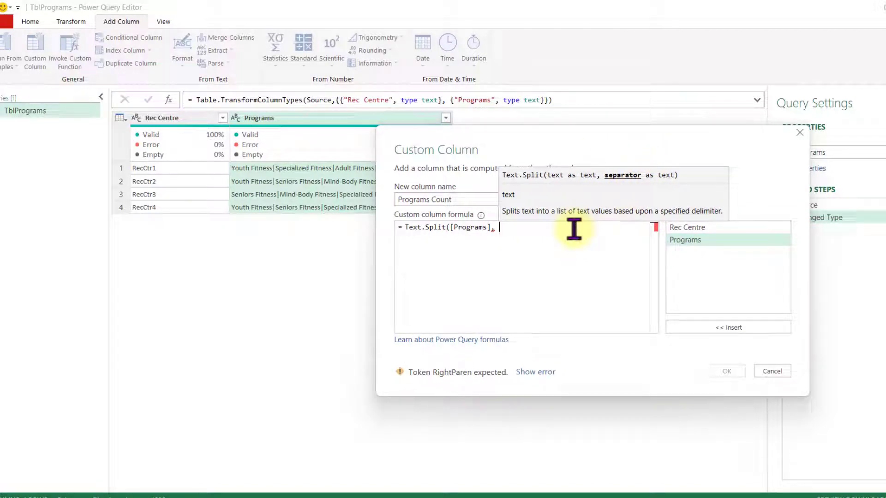
text( "|)
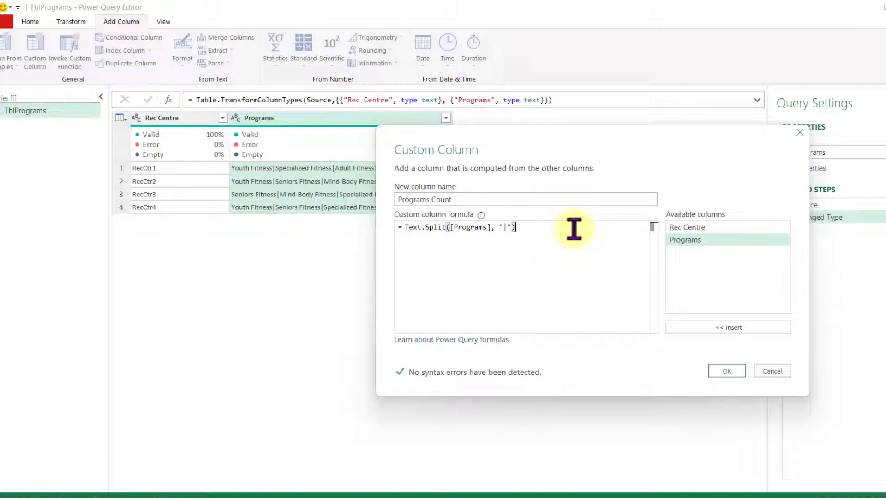
- Create the Programs Count list column, preview each rec centre's list, and reopen the Added Custom step
click(727, 371)
click(523, 169)
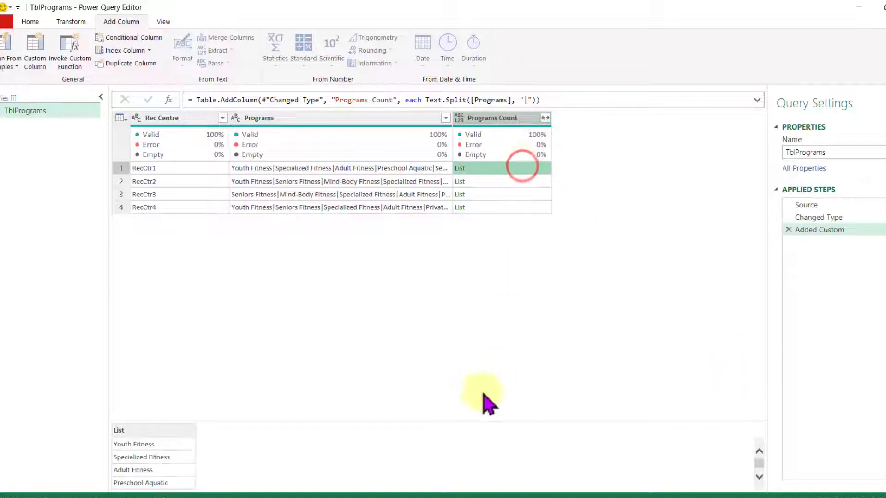
drag(478, 420, 484, 278)
click(493, 180)
click(498, 193)
click(536, 207)
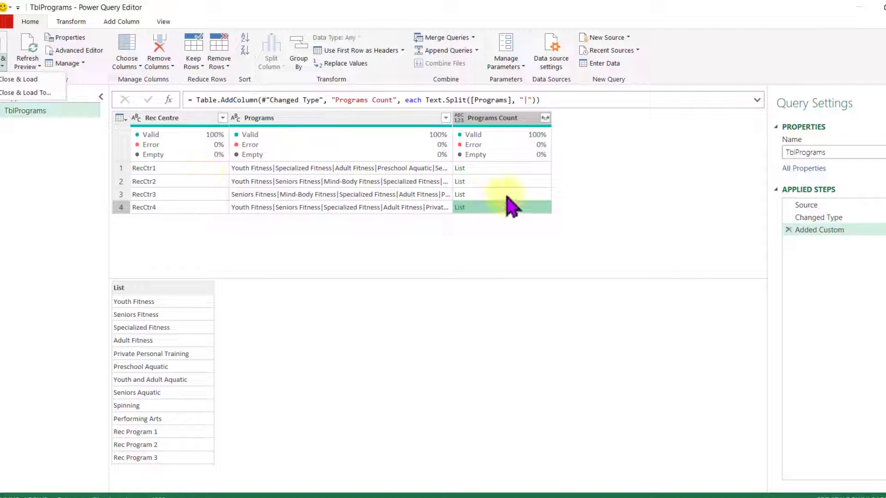
click(861, 227)
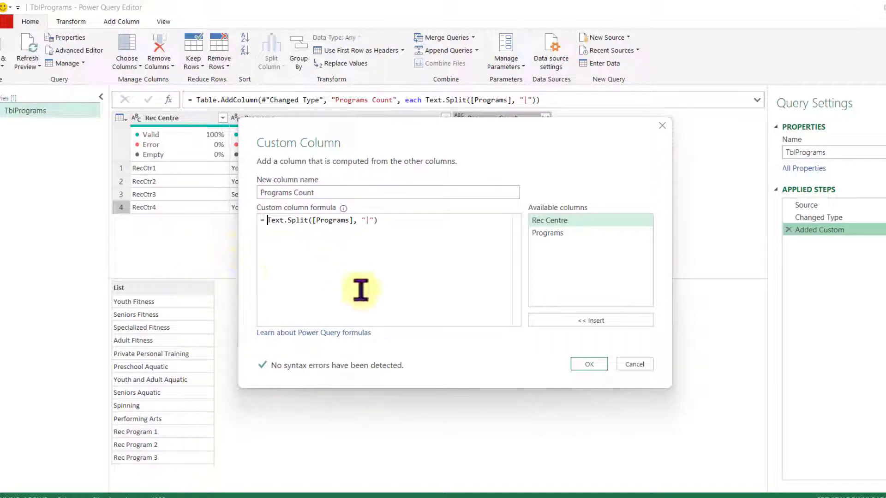
- Wrap the split in List.Distinct and check each rec centre's de-duplicated program list
text(List.Distinct )
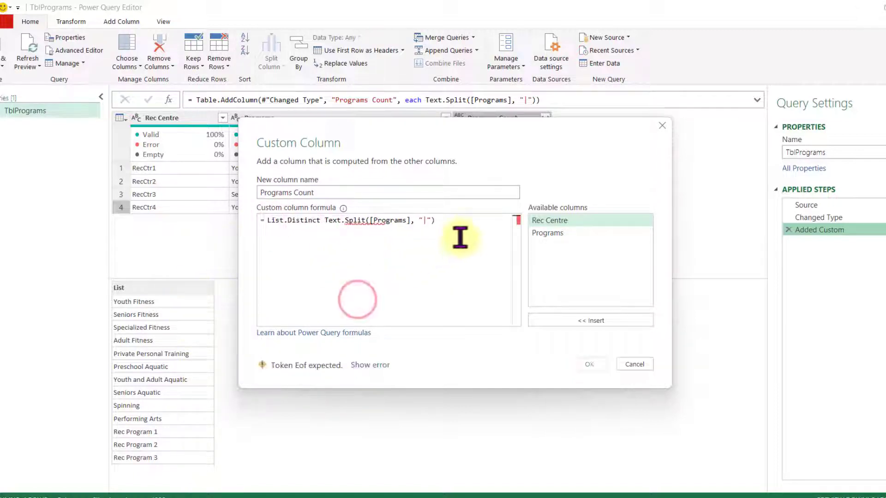
text(()
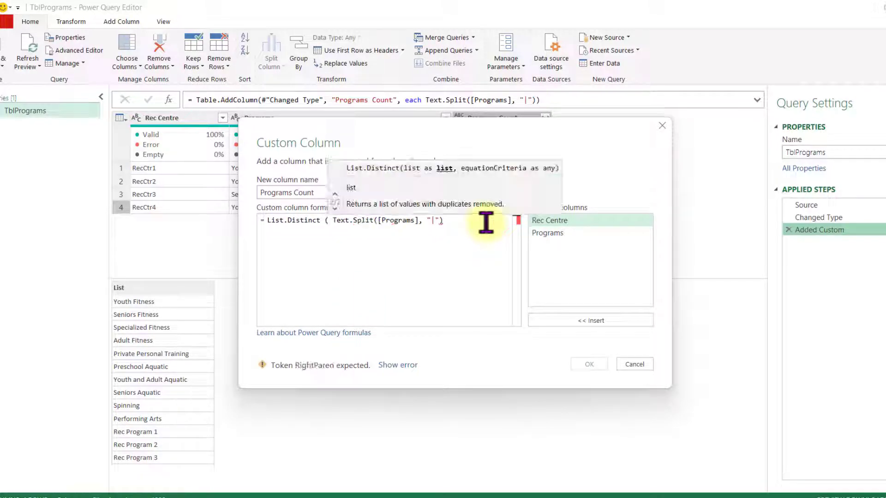
key(End)
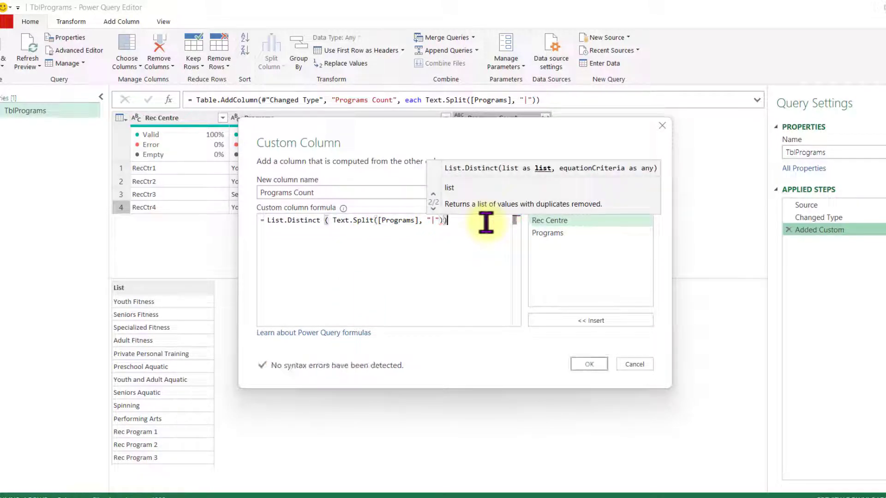
text())
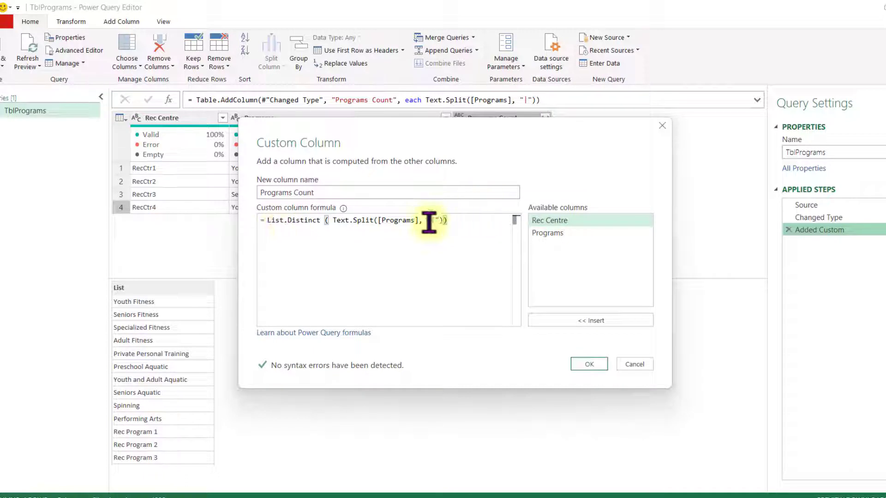
click(582, 360)
click(482, 168)
click(500, 182)
click(502, 194)
click(506, 207)
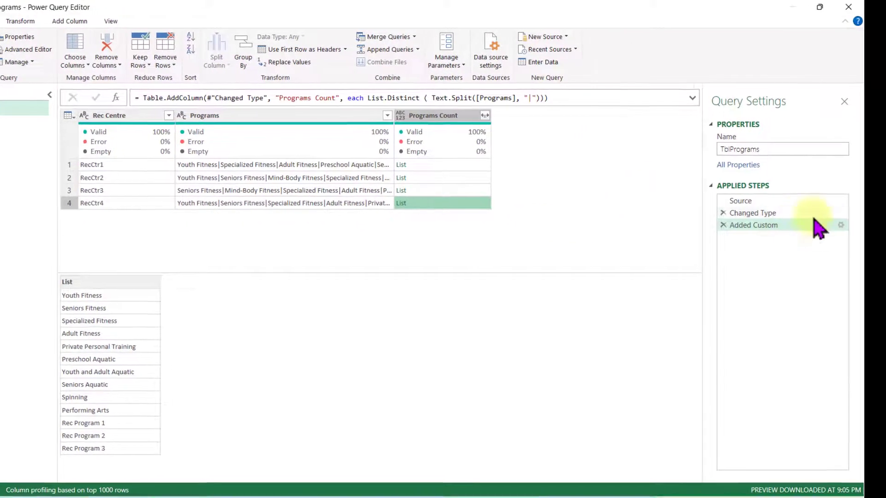
- Change the formula to List.Count(List.Distinct(Text.Split([Programs], "|")))
click(841, 224)
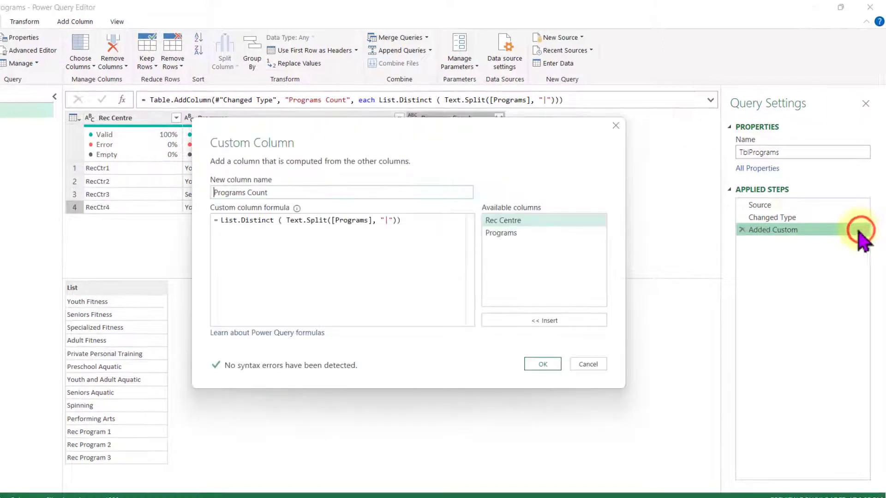
click(220, 217)
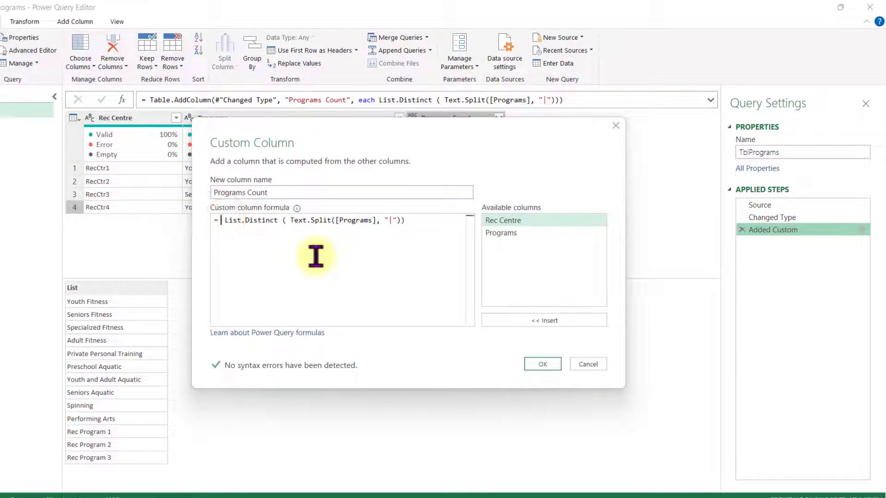
text(List.C)
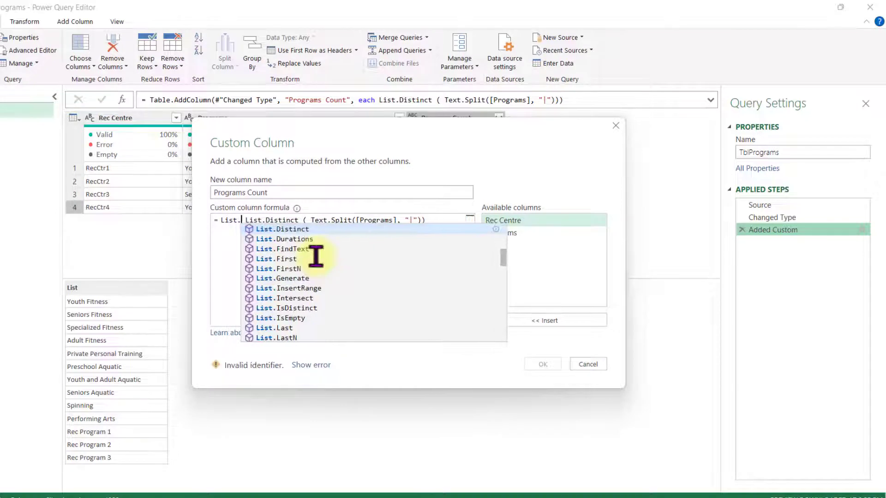
text(ount()
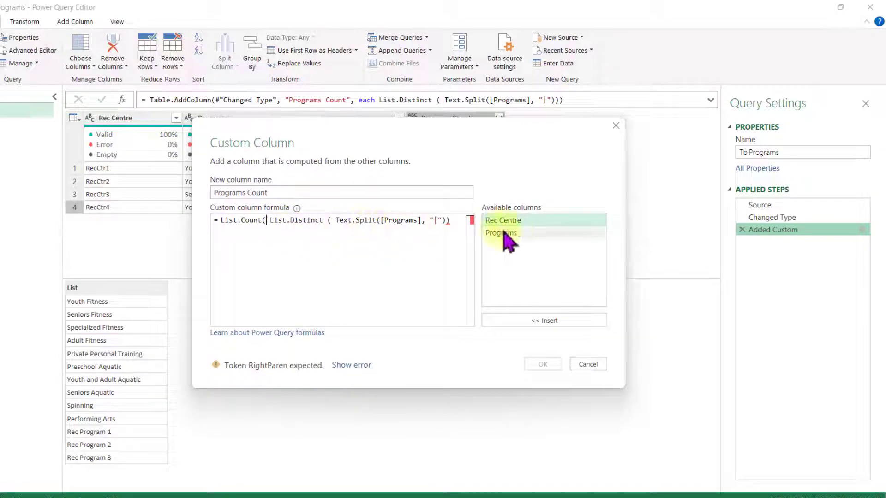
text())
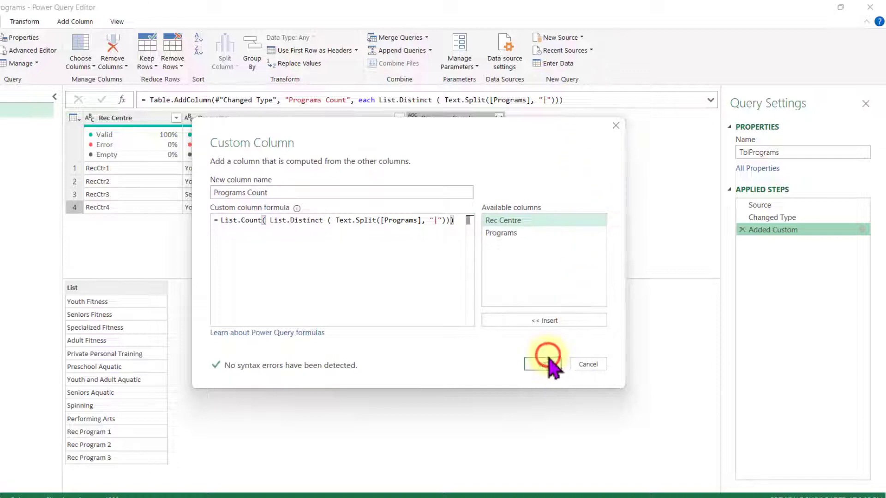
- Apply the count formula and check the counts 10, 12, 11 and 13 per rec centre
click(547, 364)
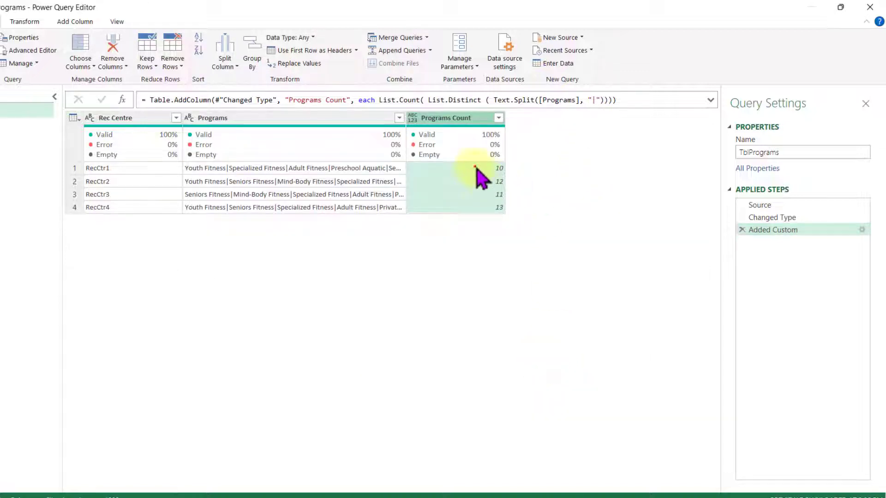
click(475, 167)
click(482, 177)
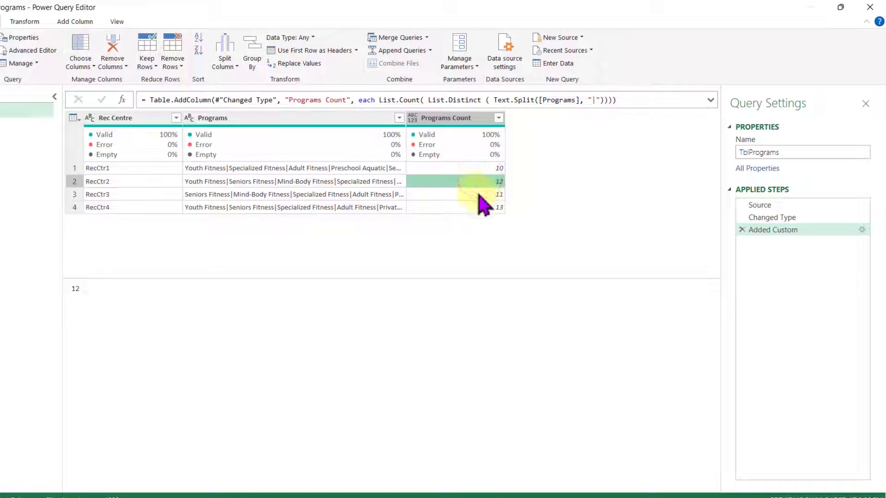
click(477, 195)
click(471, 203)
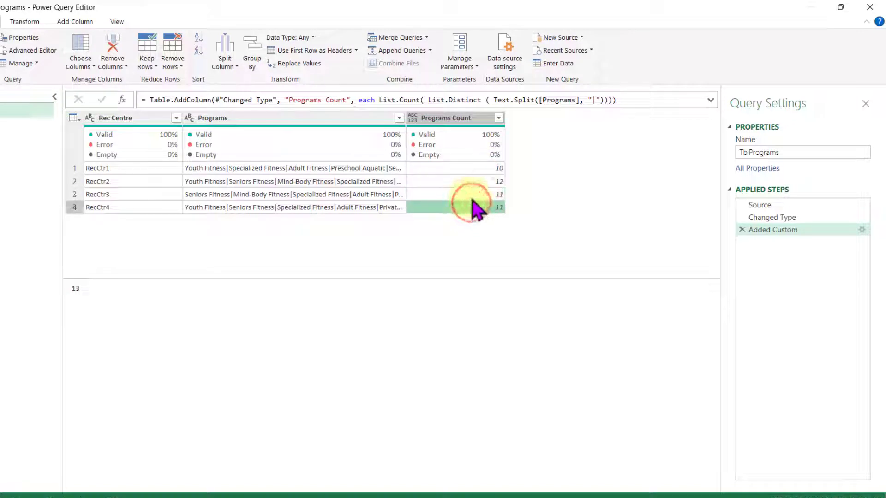
click(116, 208)
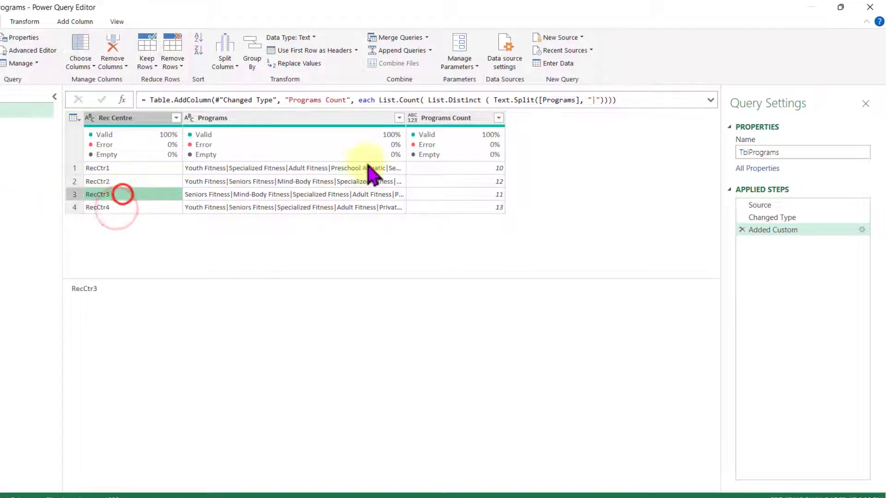
- Remove the Programs column and set Programs Count to Whole Number
click(353, 118)
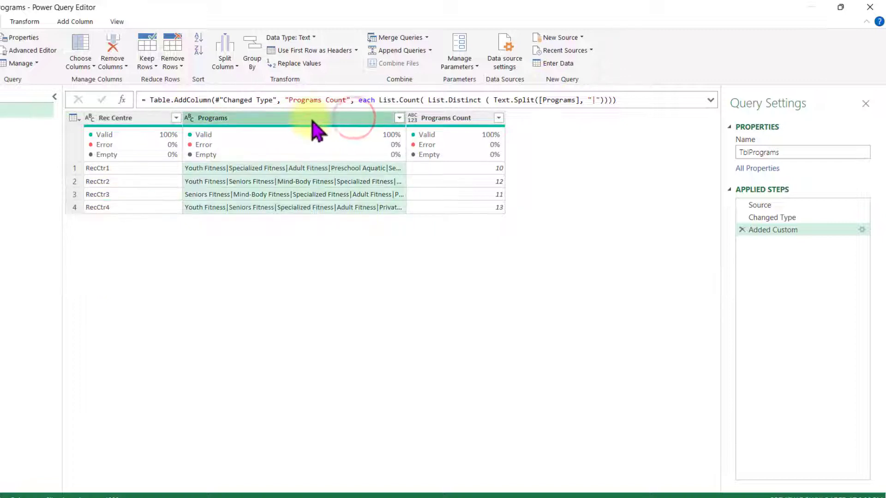
key(Delete)
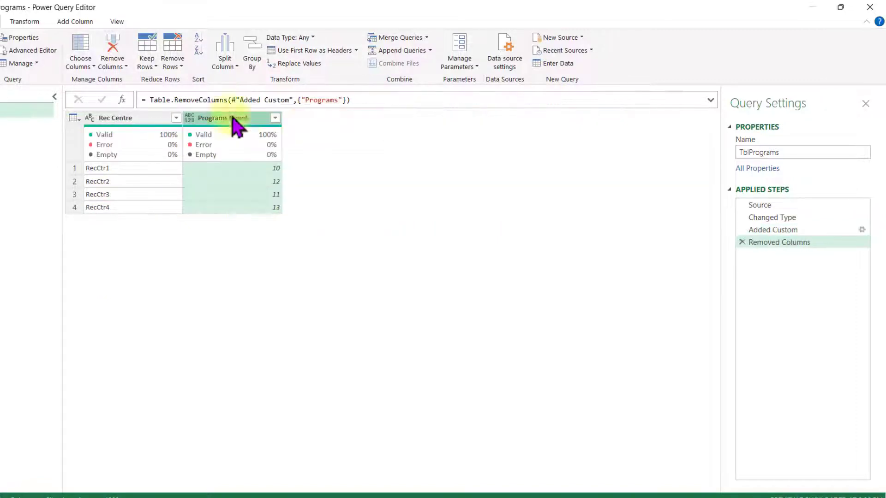
click(191, 118)
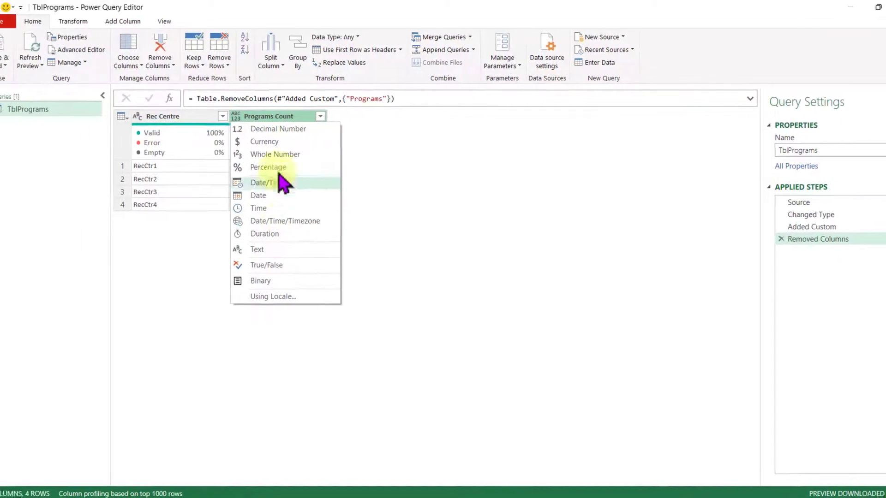
click(226, 156)
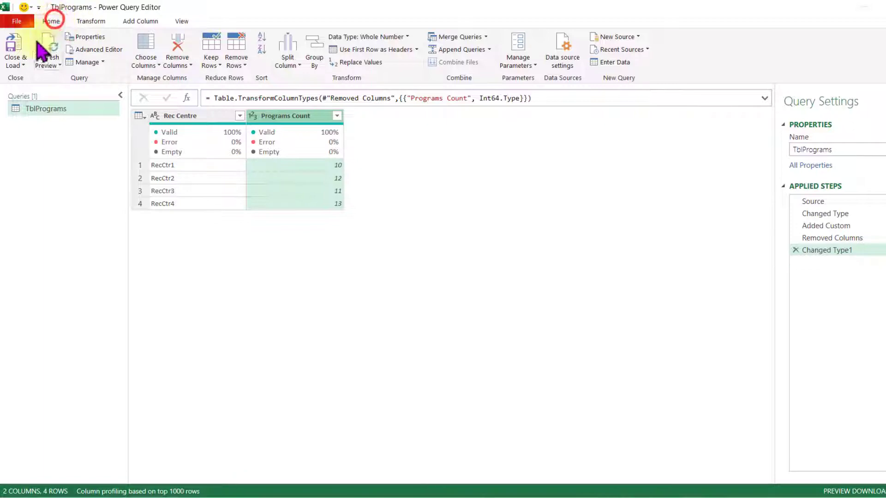
- Load the query results as a table on the existing worksheet at cell A11
click(20, 65)
click(41, 85)
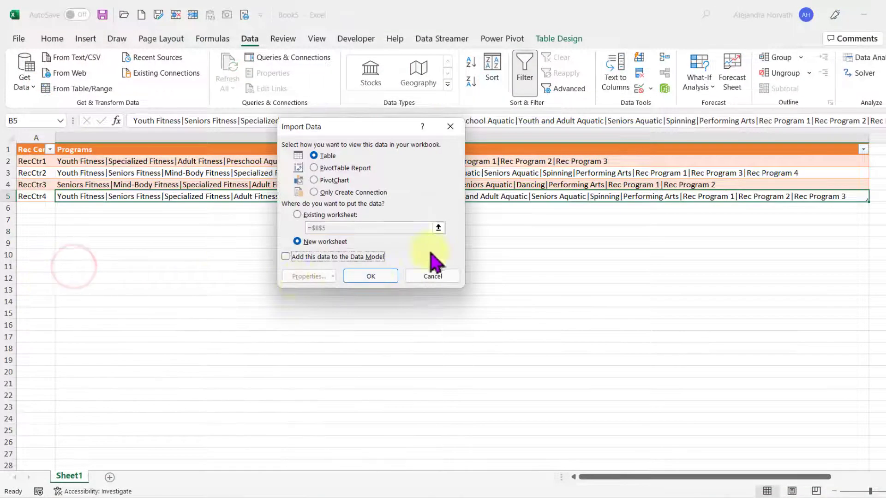
click(314, 155)
click(317, 213)
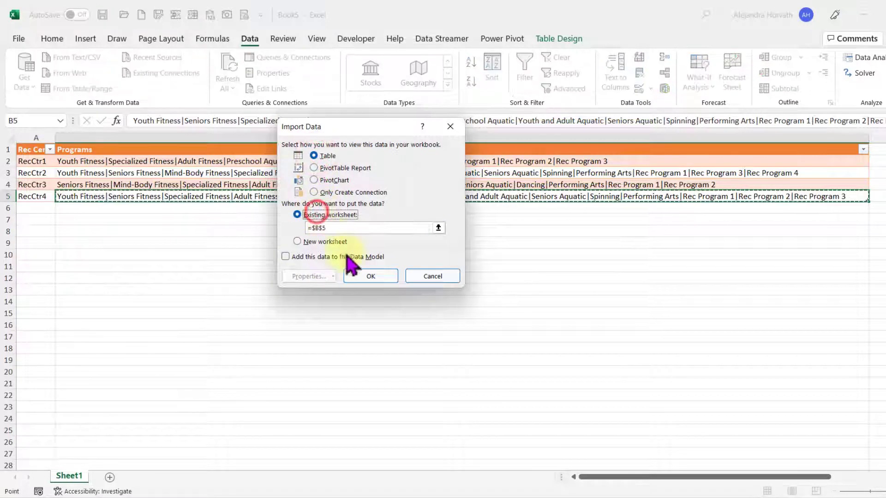
click(406, 228)
click(400, 229)
click(37, 267)
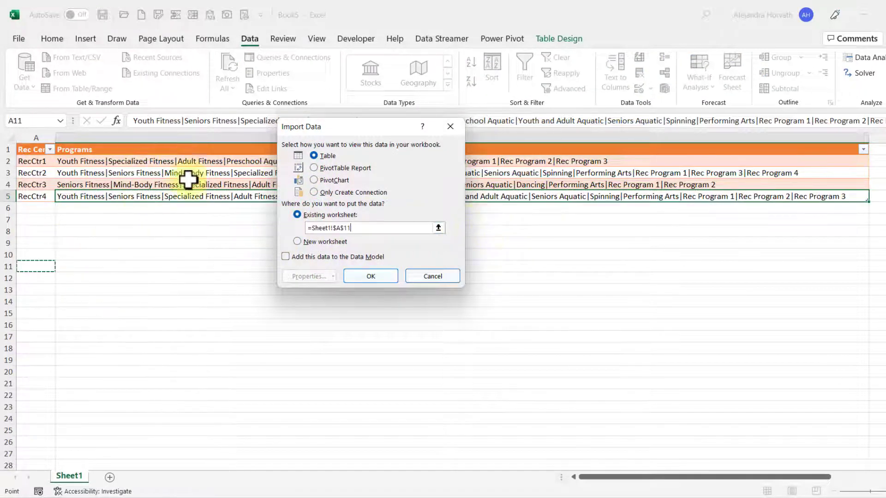
key(Return)
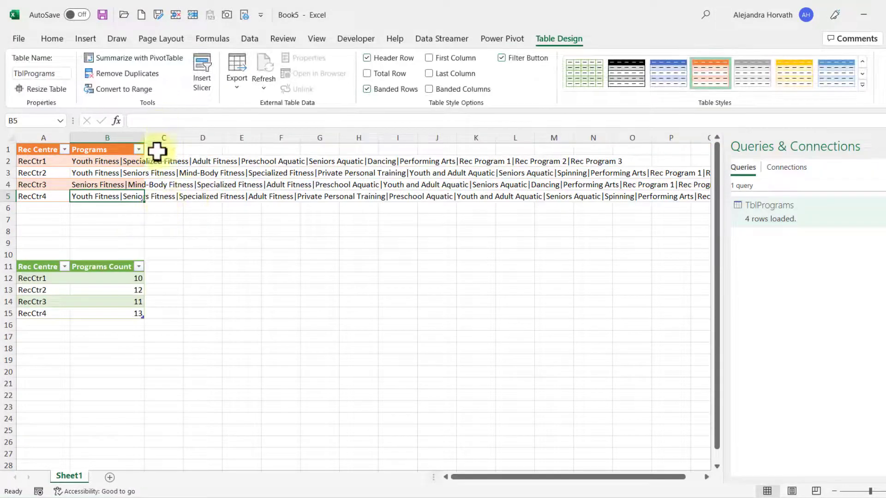
- Check the loaded Programs Count values, including RecCtr2's 12 in B13
click(119, 280)
click(119, 291)
click(117, 302)
click(122, 313)
click(126, 290)
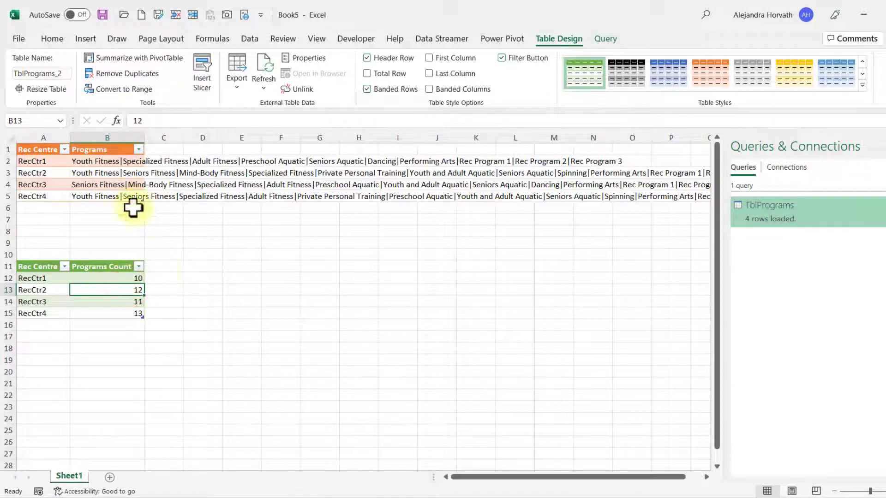
- Delete Youth Fitness, Seniors Fitness and Mind-Body Fitness from RecCtr2's list in B3
click(111, 173)
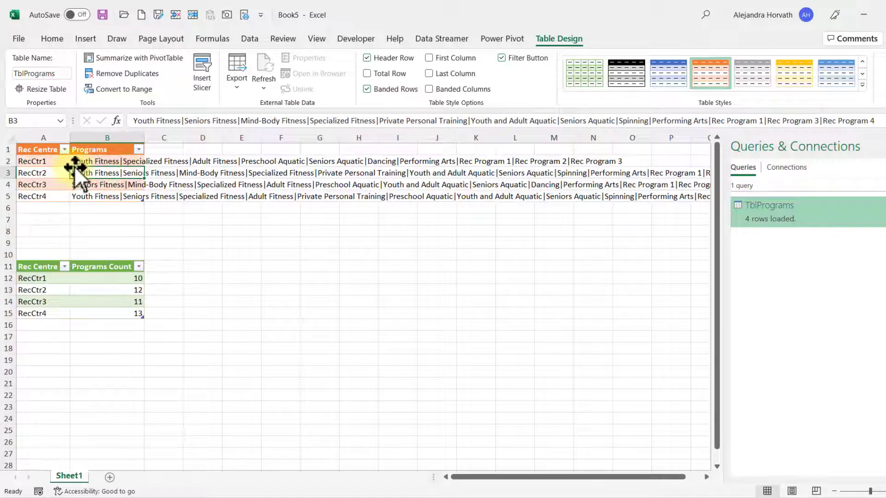
drag(137, 122, 297, 125)
drag(134, 121, 310, 122)
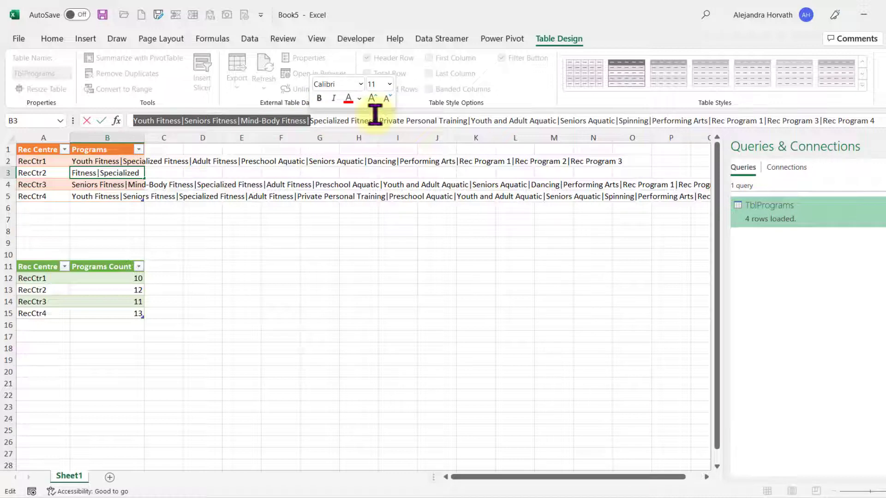
key(Delete)
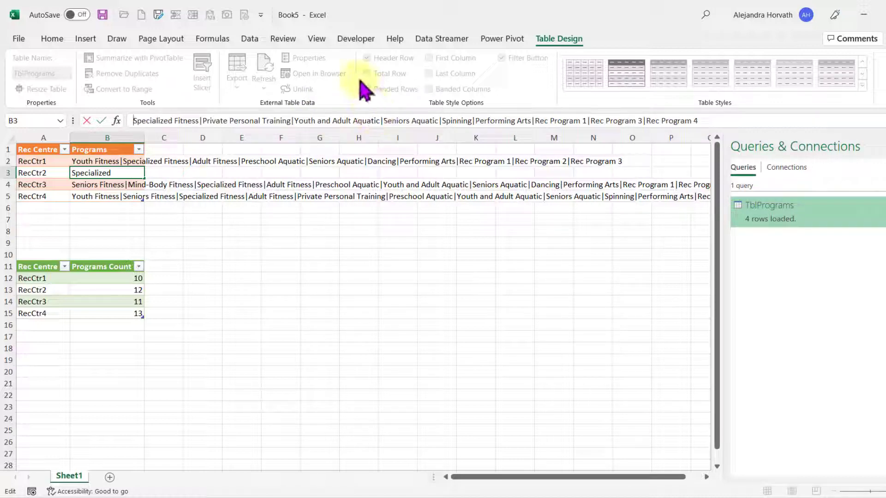
key(Return)
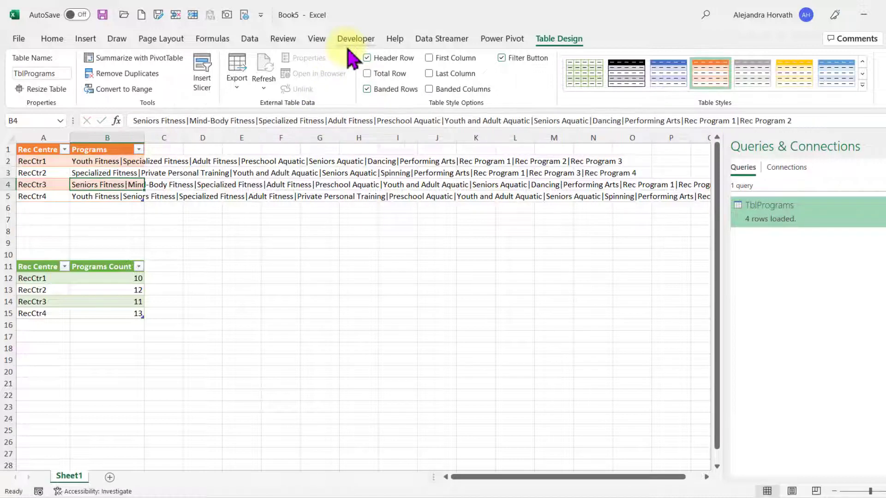
- Refresh the loaded table from the Data tab so RecCtr2's Programs Count shows 9
click(74, 279)
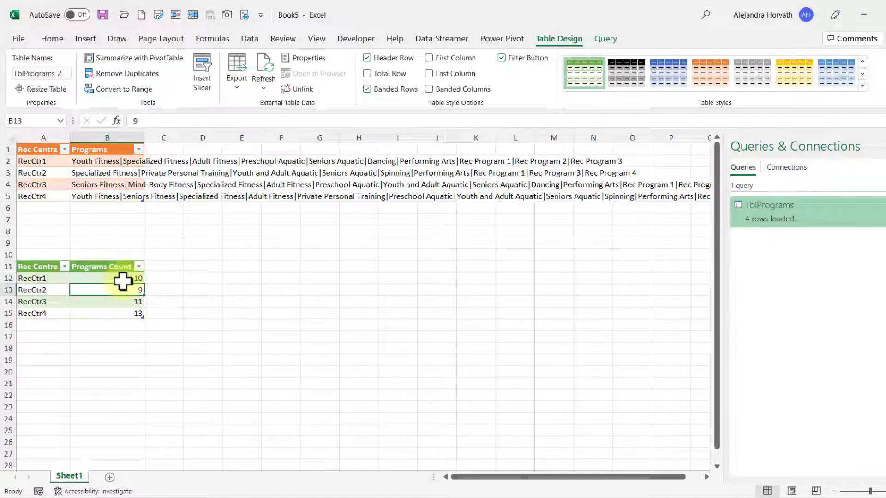
drag(41, 266, 115, 308)
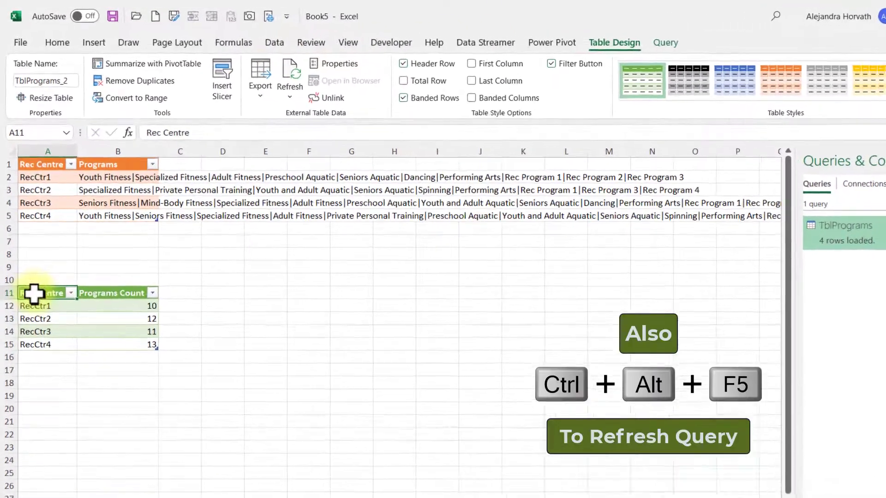
right_click(34, 264)
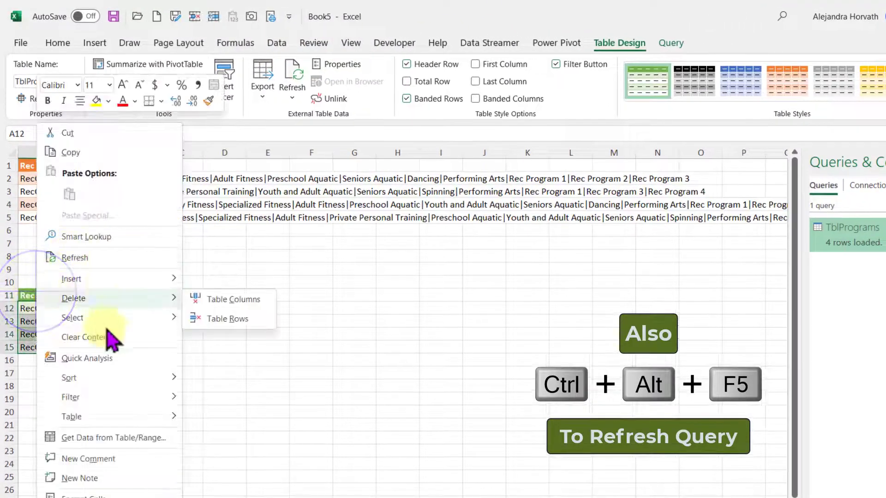
click(35, 308)
click(113, 307)
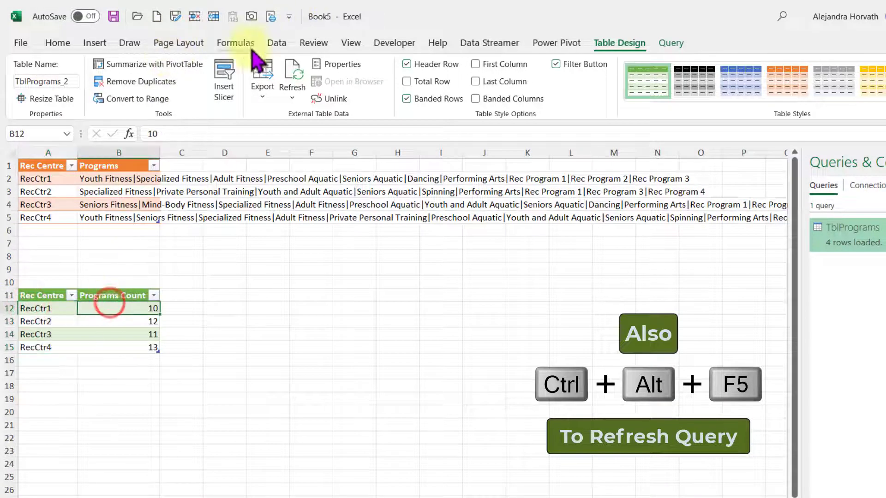
click(278, 43)
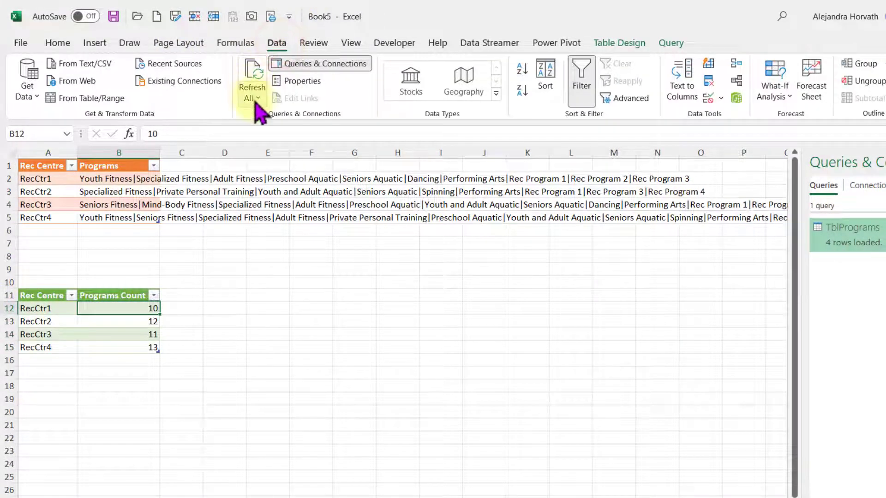
click(255, 69)
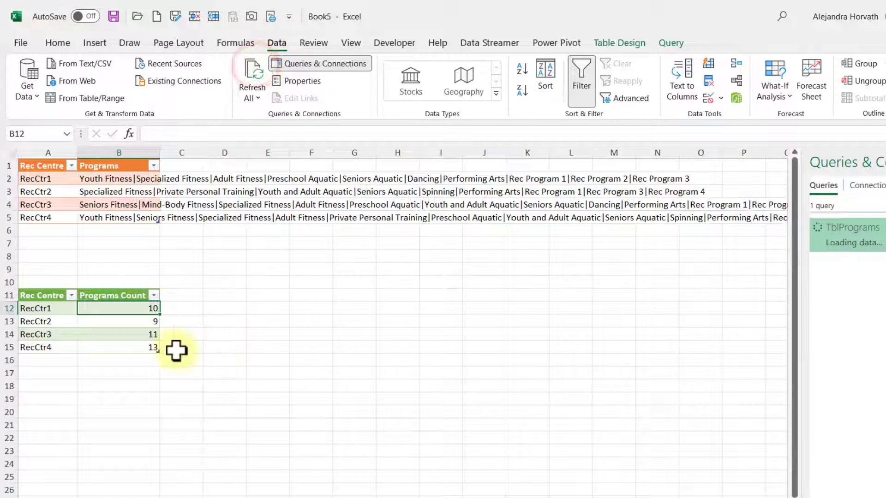
click(147, 322)
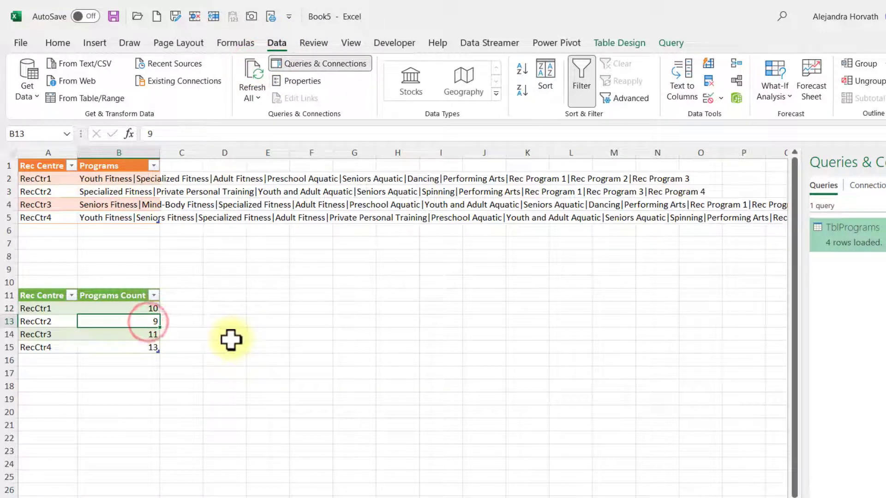